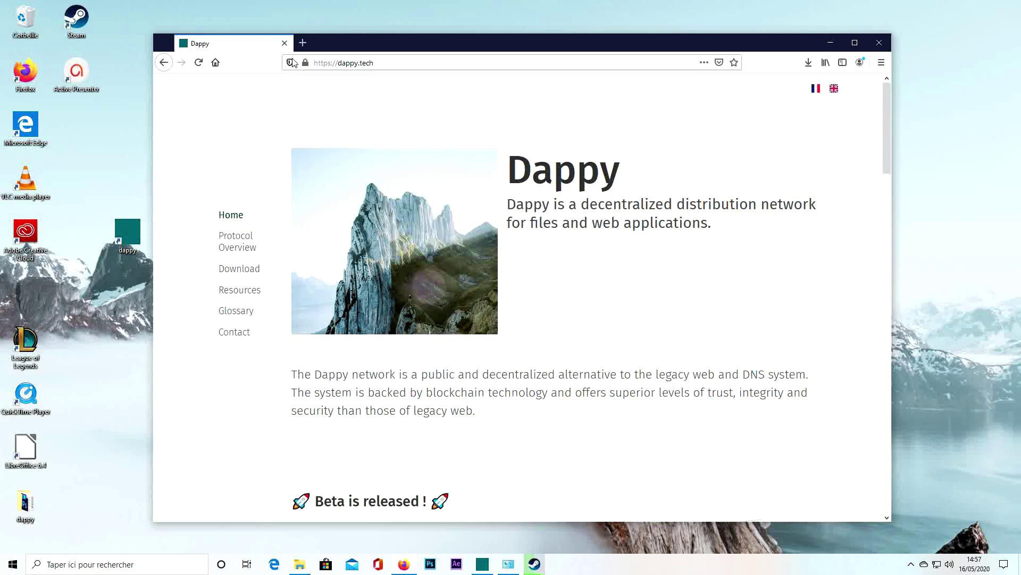
- Inspect the site security information for dappy.tech
left_click(305, 63)
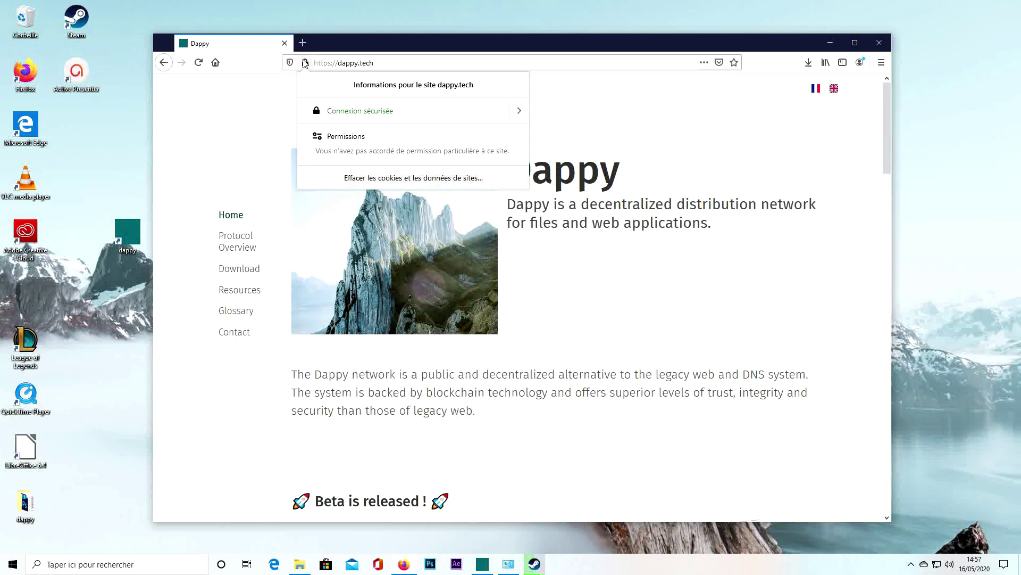
left_click(614, 246)
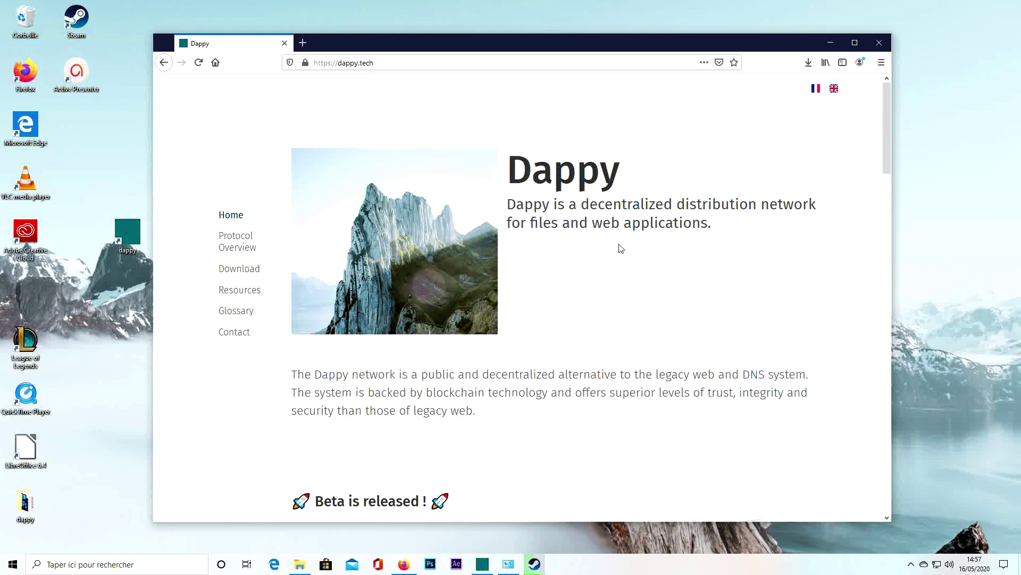
- Switch to the Dappy app and review the list of registered names in the settings
left_click(483, 563)
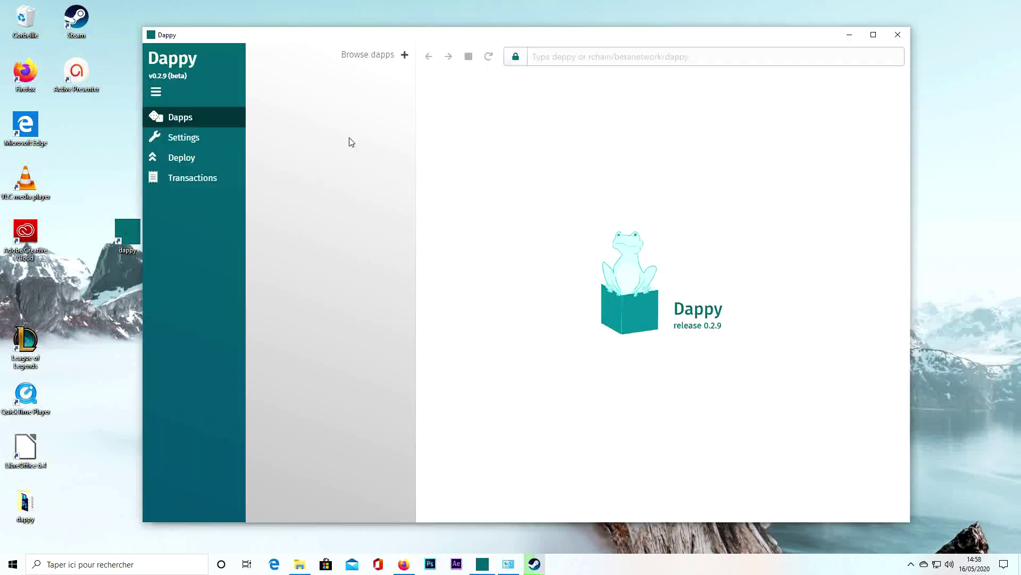
left_click(197, 138)
left_click(435, 100)
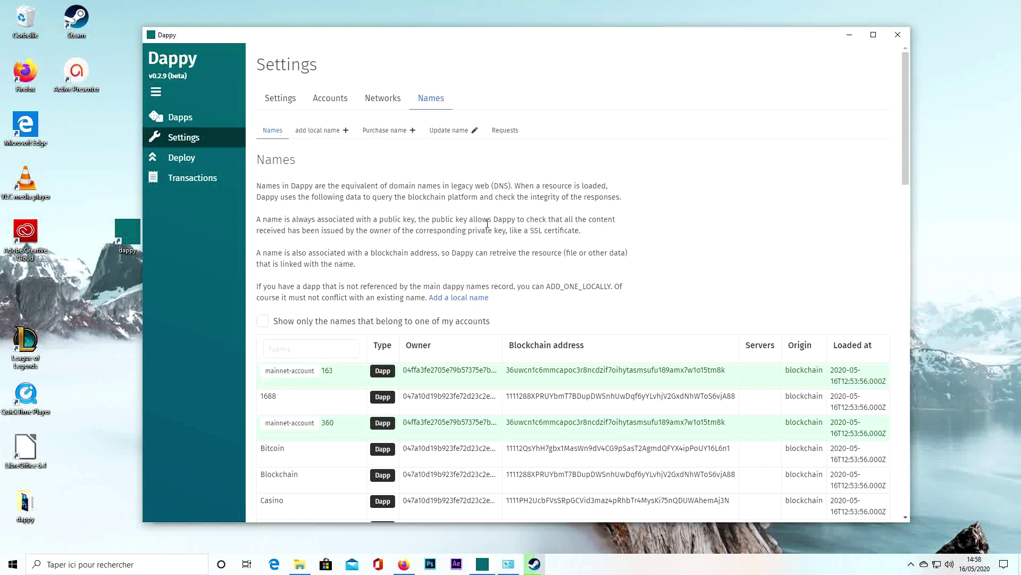
scroll(489, 220, "down", 2)
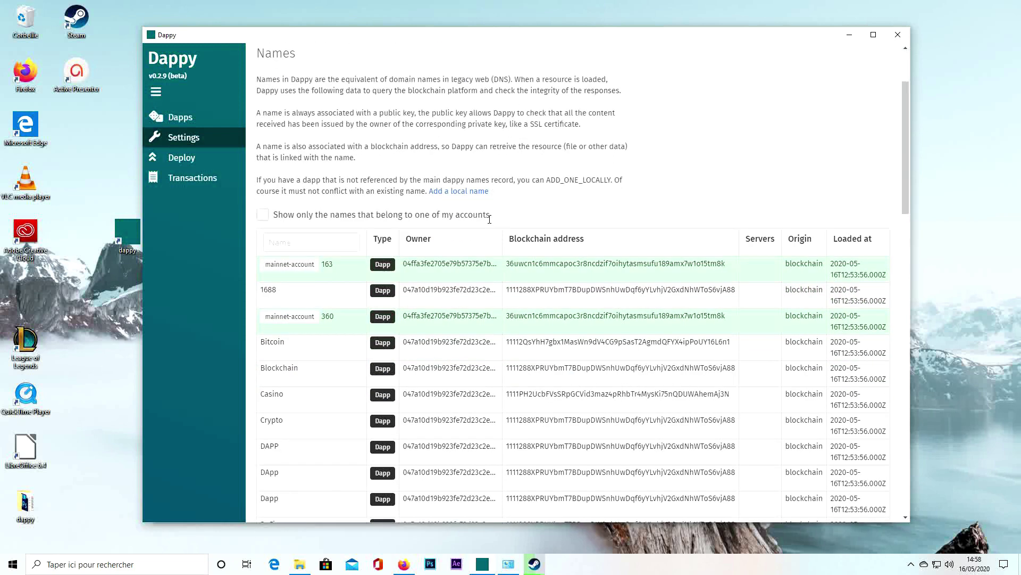
scroll(490, 220, "up", 2)
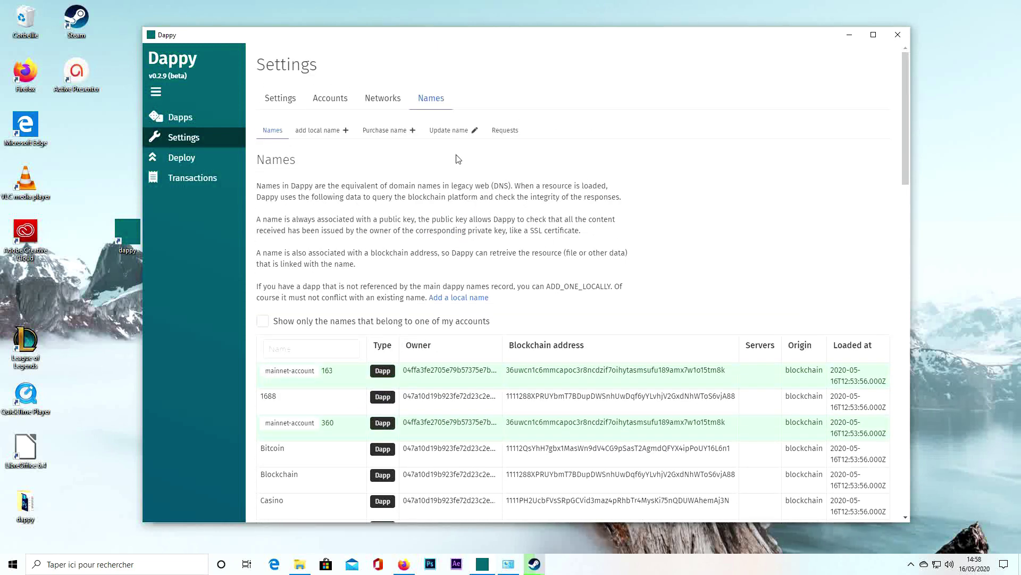
- Begin a name purchase with mainnet-account, entering the account password and dappy4 as the name
left_click(387, 133)
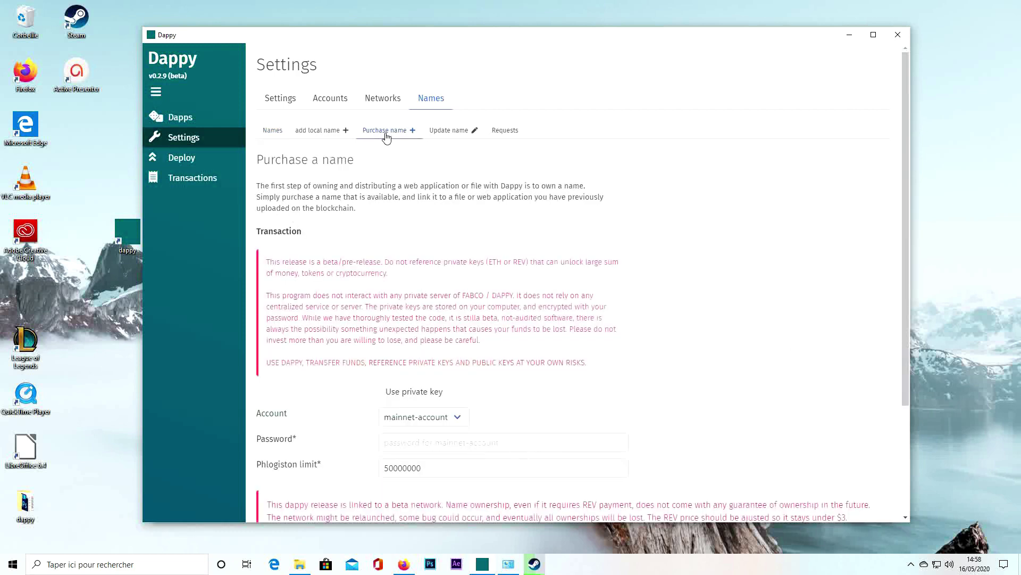
scroll(585, 232, "down", 3)
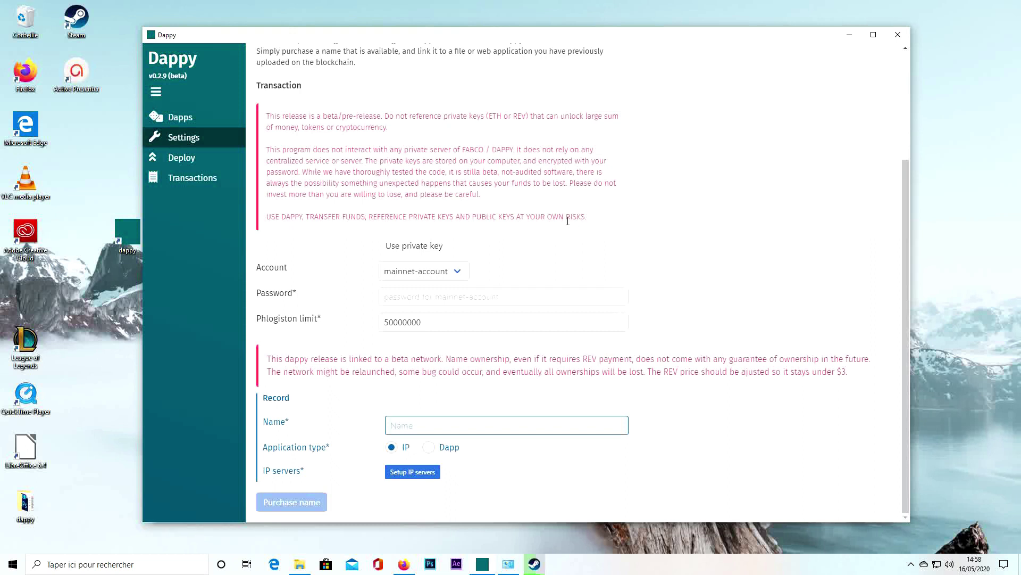
left_click(465, 295)
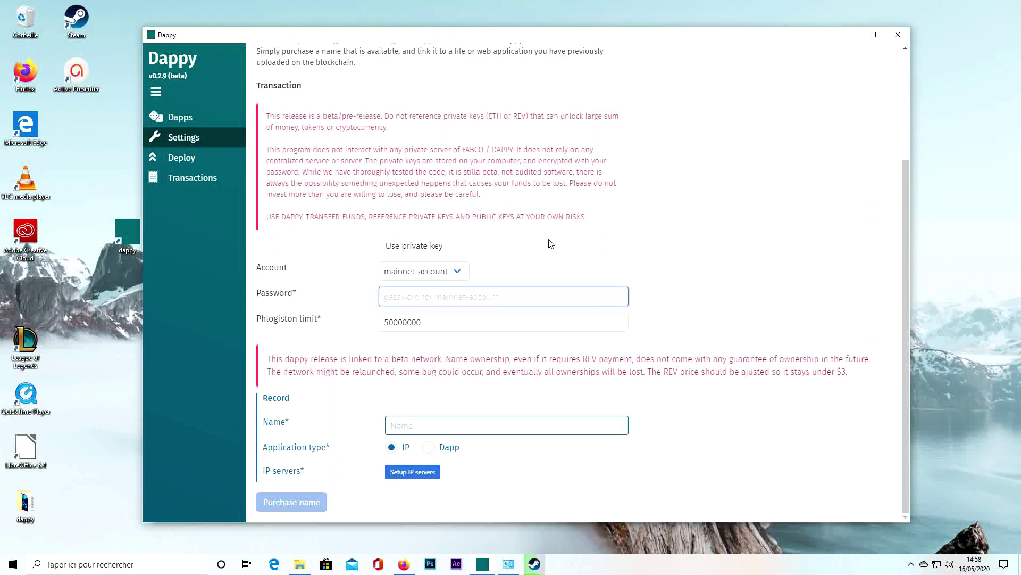
type("•••••••••••")
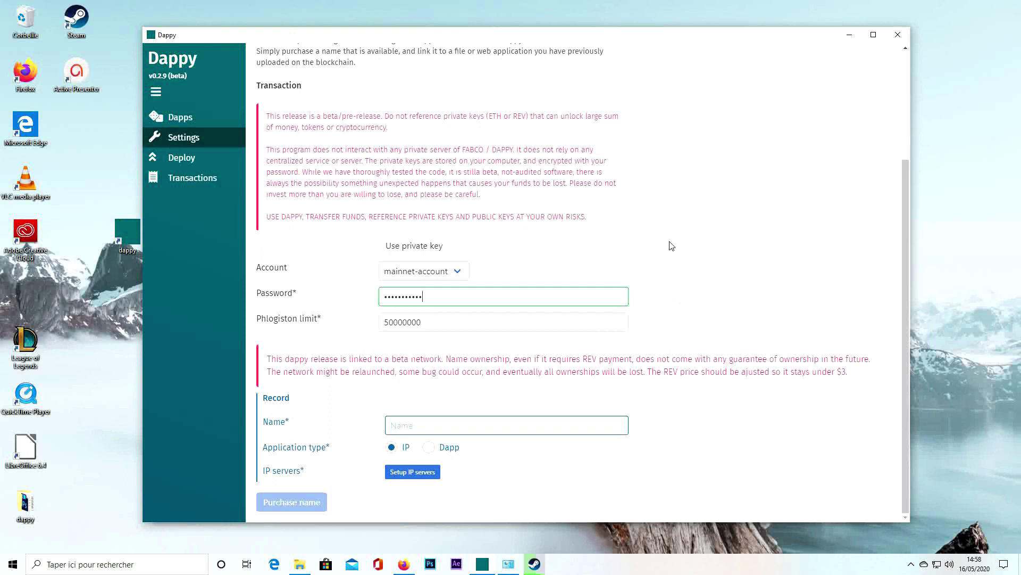
left_click(572, 426)
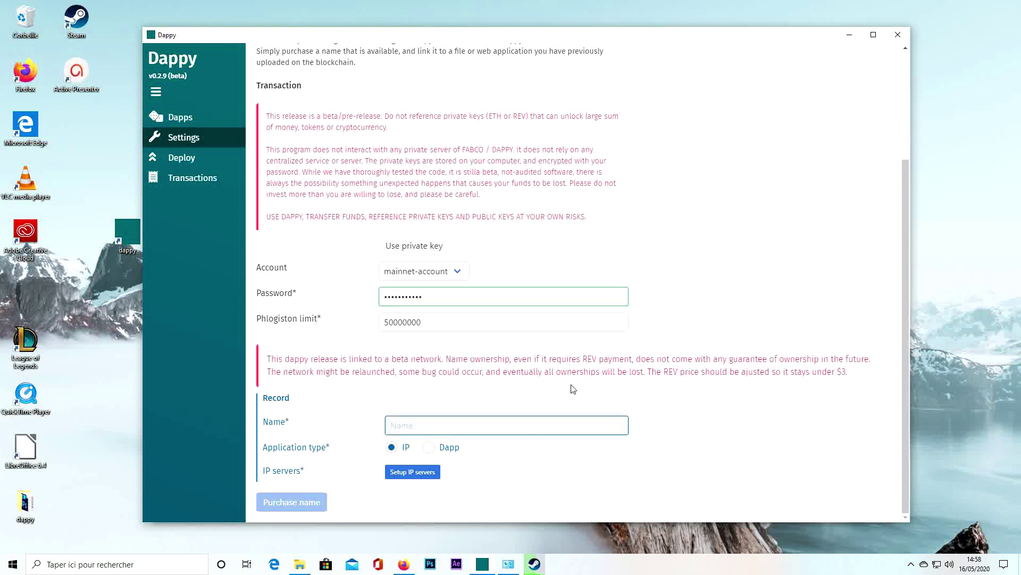
type("dappy4")
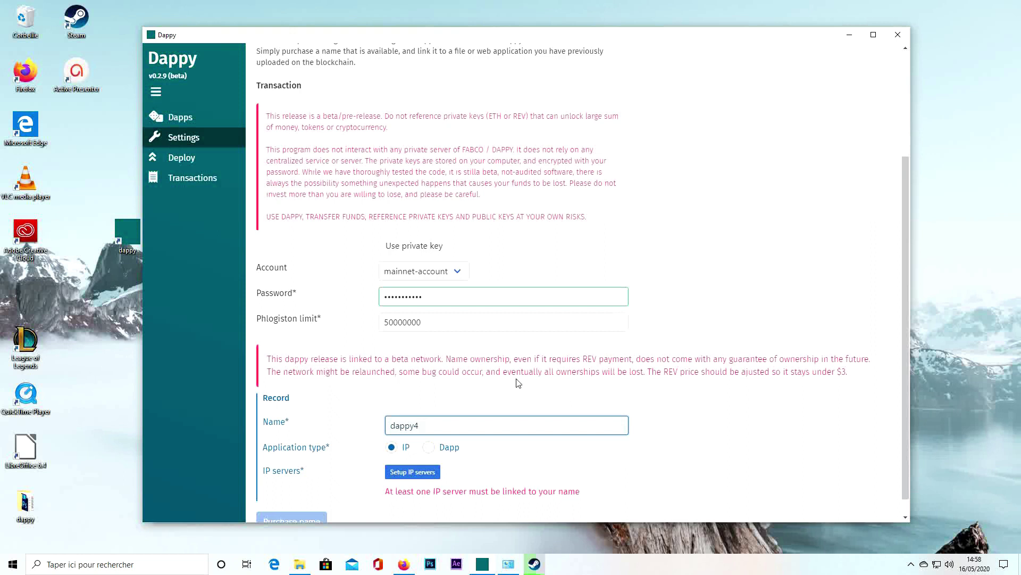
- Set up an IP server with host name dappy.tech, retrieve its IP address and certificate automatically, and save it
left_click(412, 473)
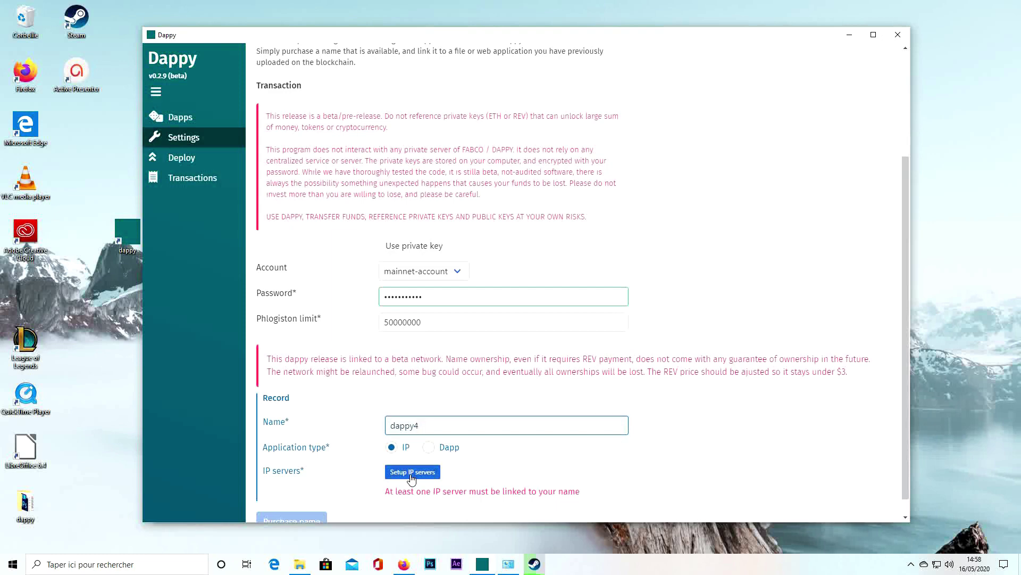
scroll(343, 452, "down", 5)
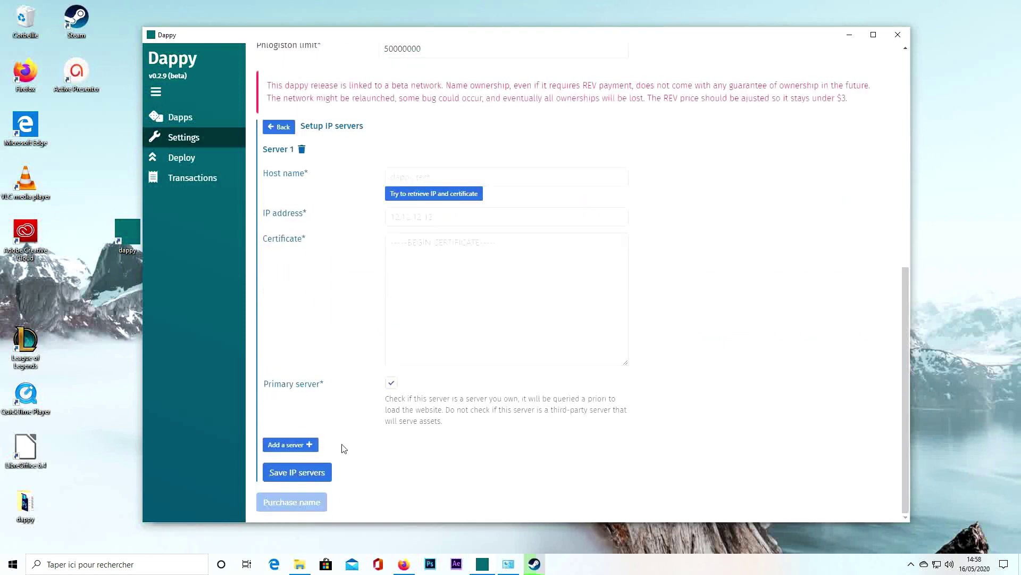
left_click(426, 180)
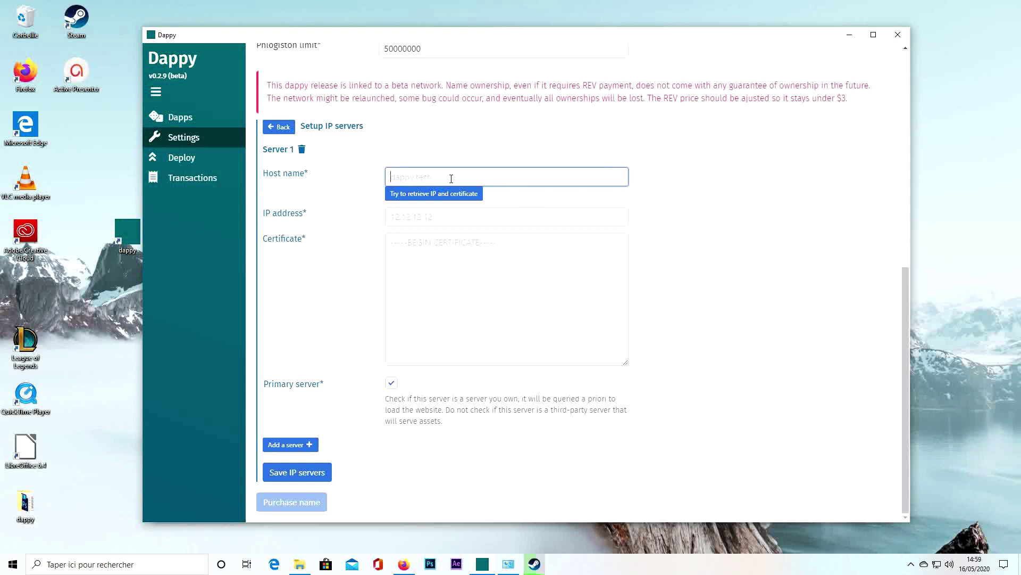
type("da")
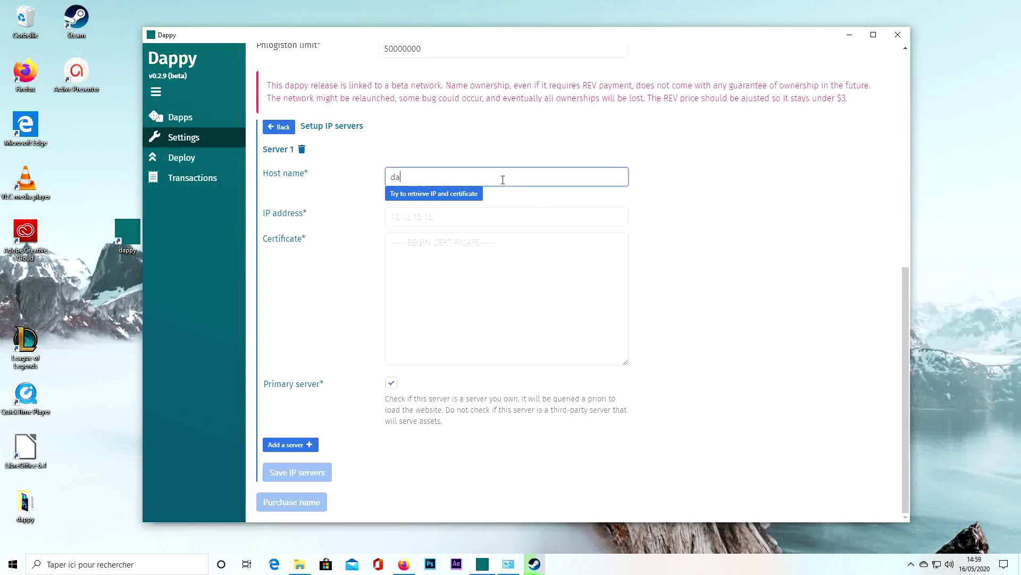
type("ppy.tech")
left_click(424, 195)
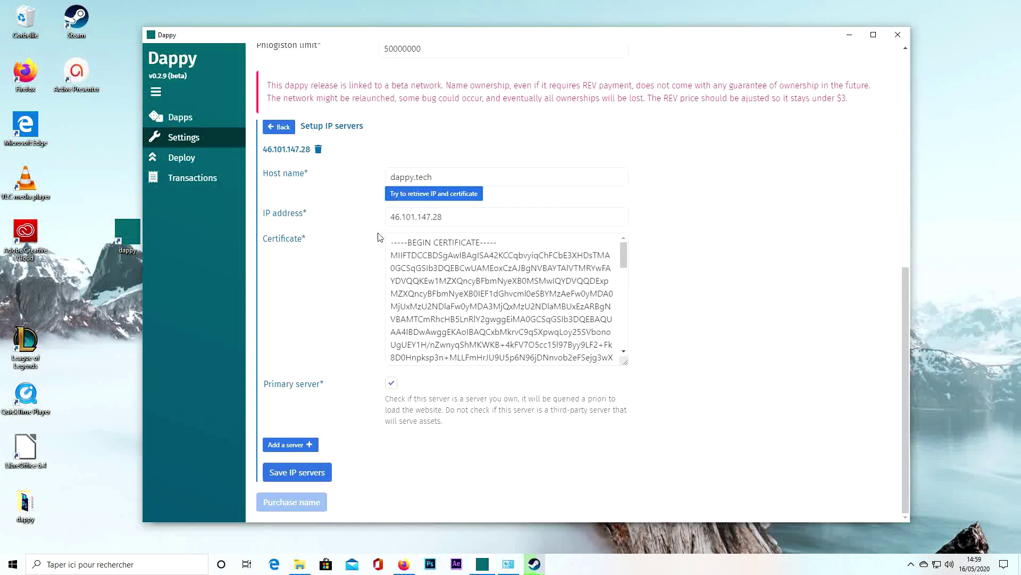
left_click(312, 476)
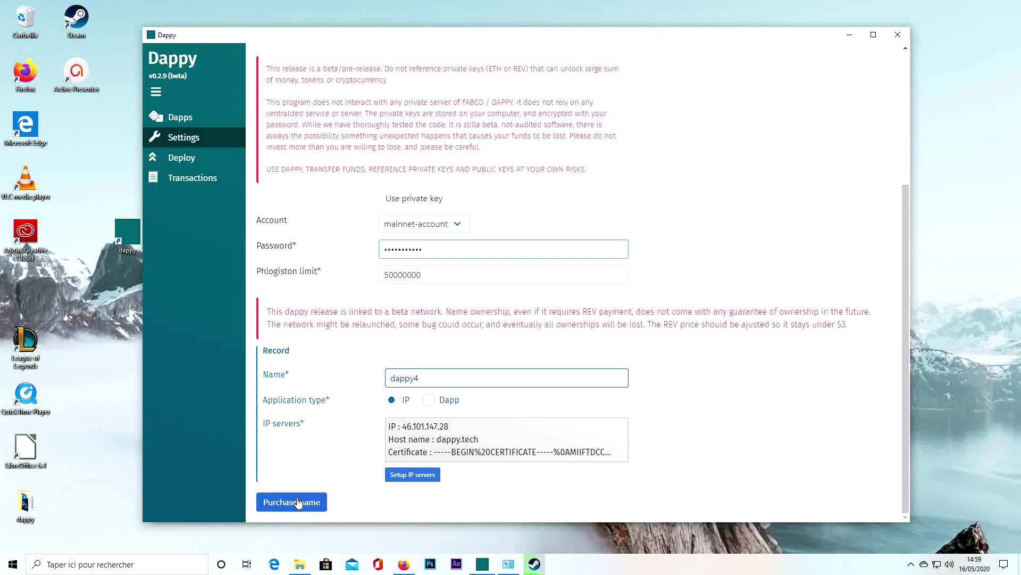
- Submit the purchase of the name dappy4 and check its record in the transaction list
left_click(298, 502)
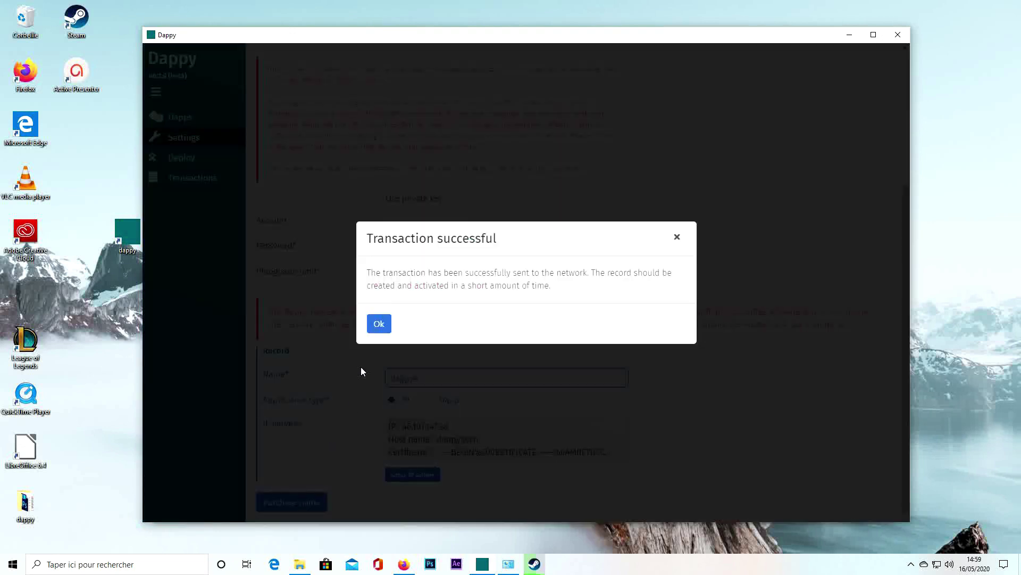
left_click(380, 324)
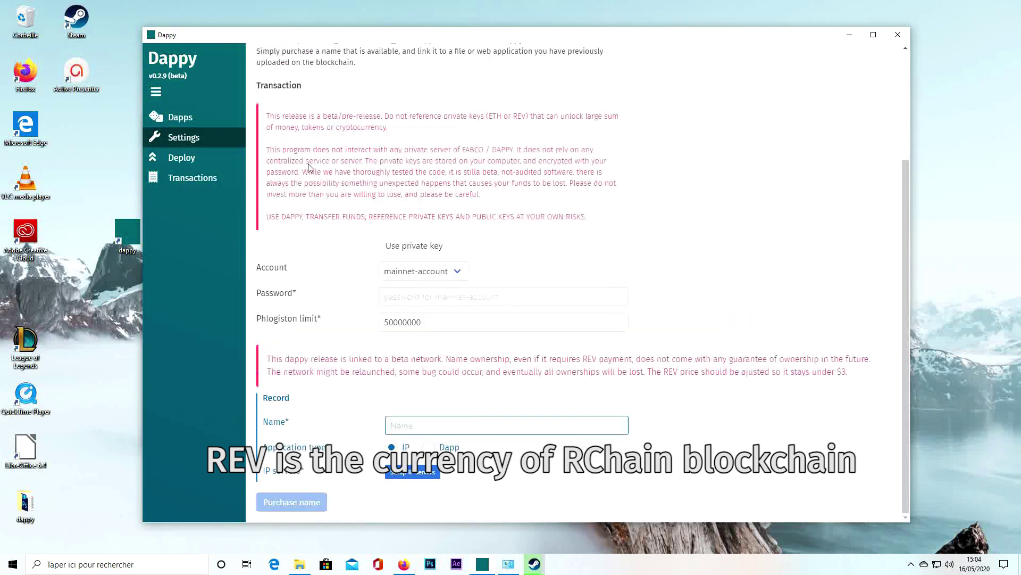
left_click(192, 177)
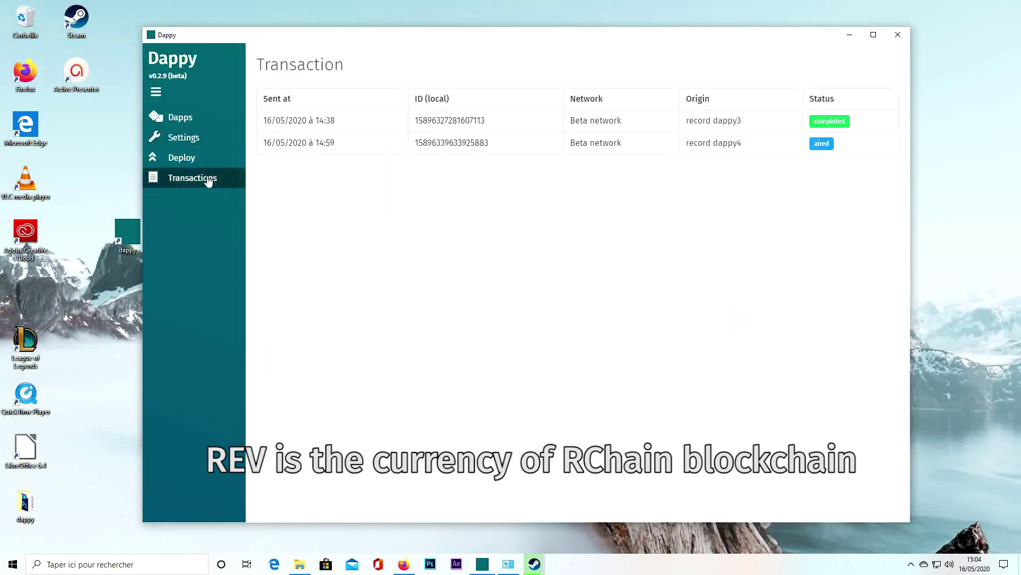
left_click_drag(760, 146, 686, 151)
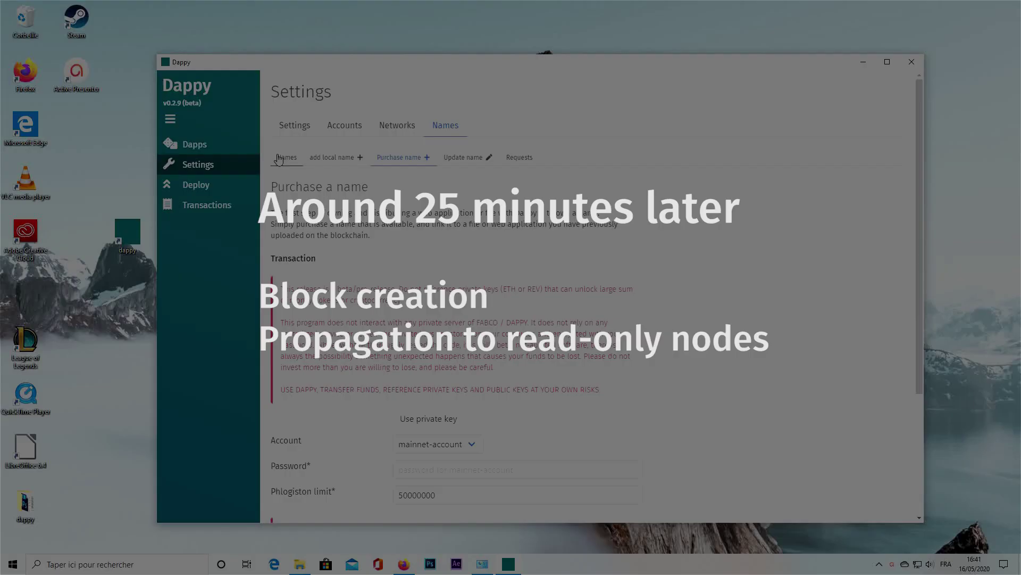
- Filter the names list by "dapp" and check the dappy4 entry and its linked server
left_click(287, 158)
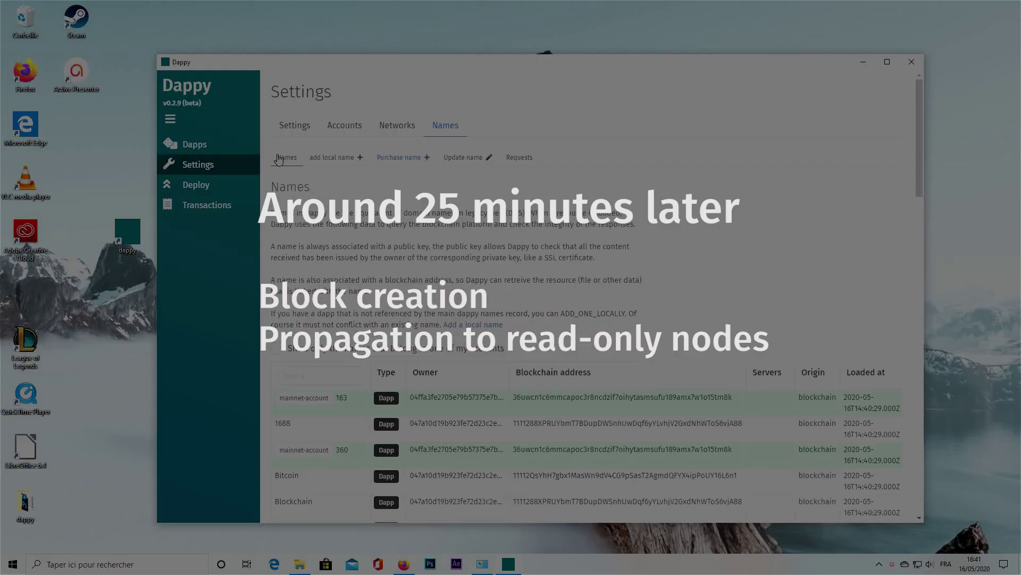
scroll(317, 265, "down", 2)
left_click(317, 264)
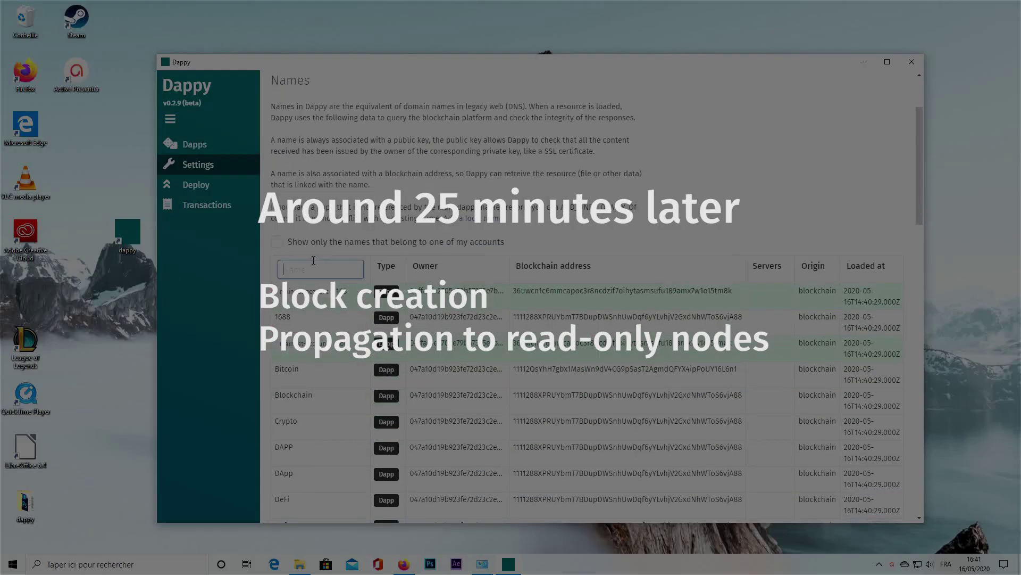
type("dapp")
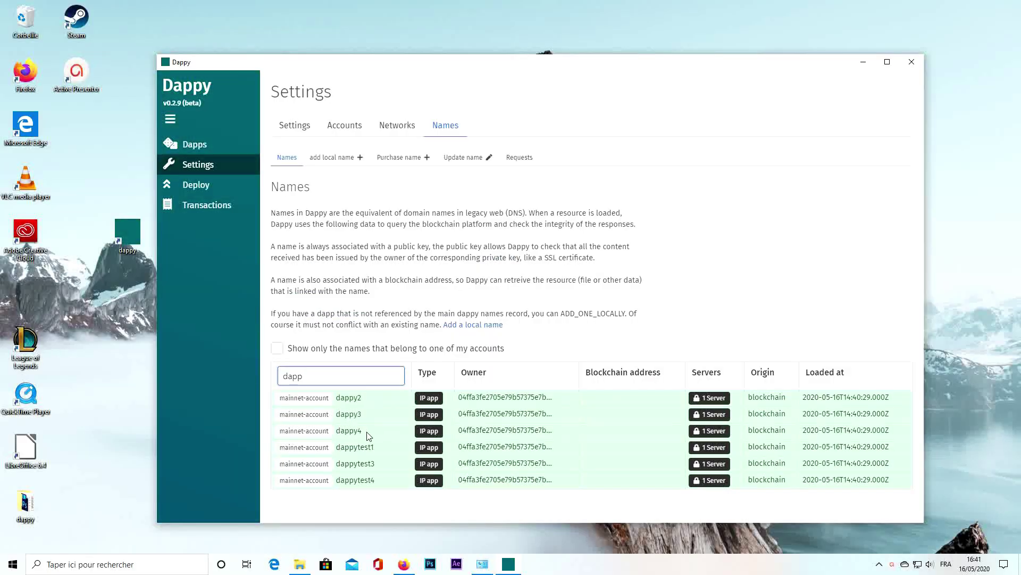
left_click_drag(368, 433, 333, 433)
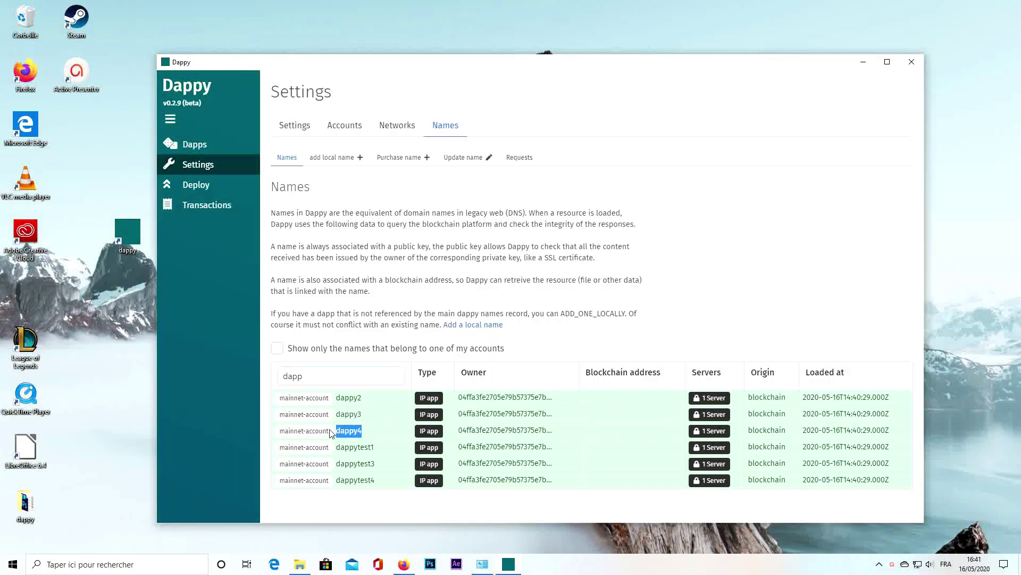
left_click(369, 415)
mouse_move(718, 434)
- Load dappy4 in the dapp browser and maximize the window
left_click(195, 149)
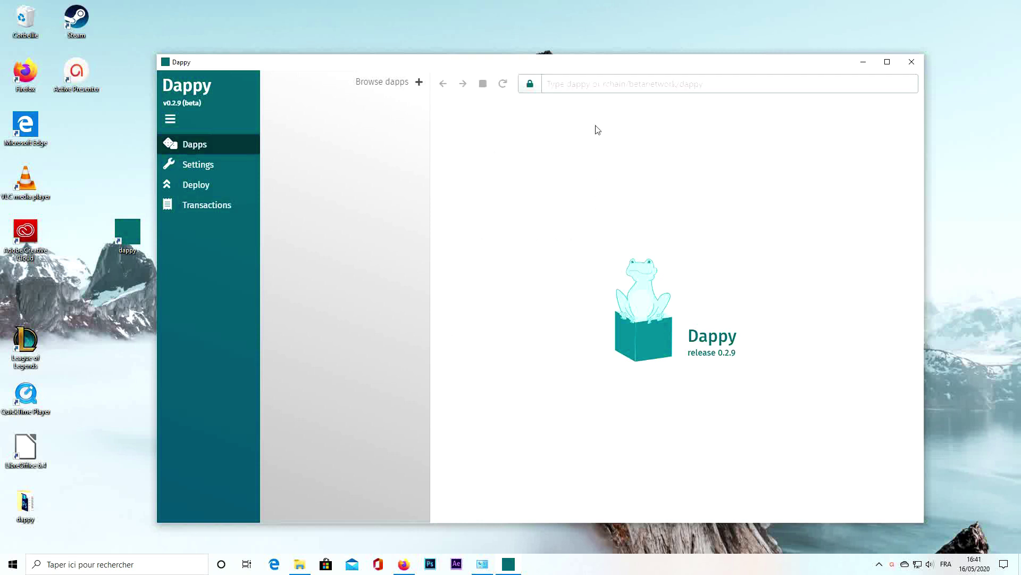
type("dappy4")
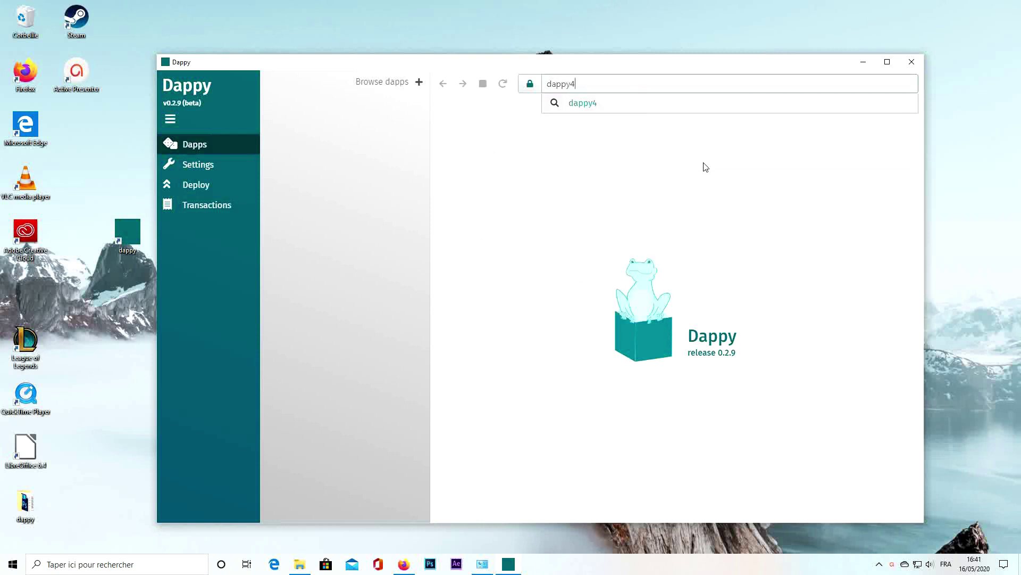
key("Return")
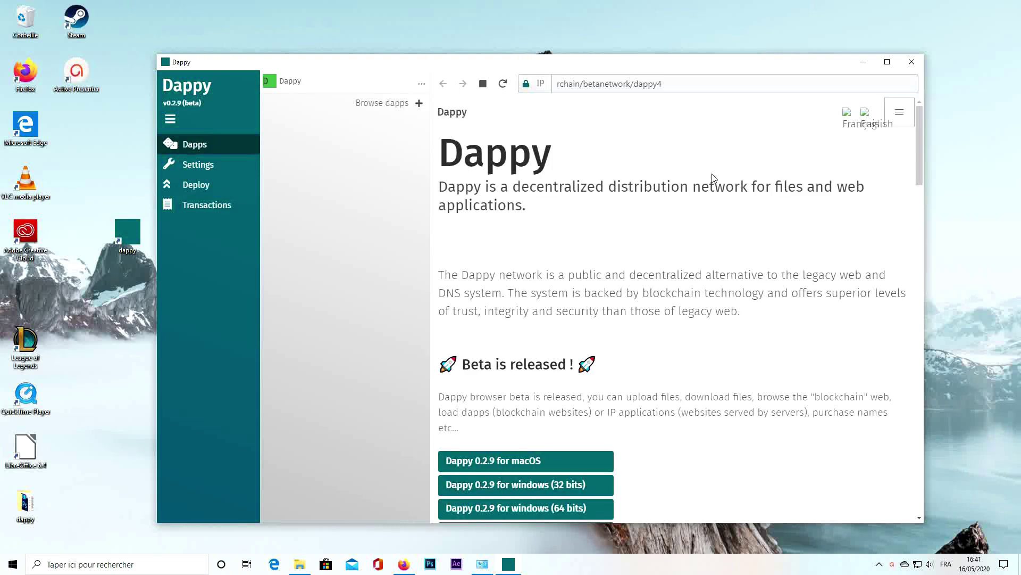
scroll(713, 177, "down", 7)
scroll(713, 177, "up", 7)
double_click(538, 63)
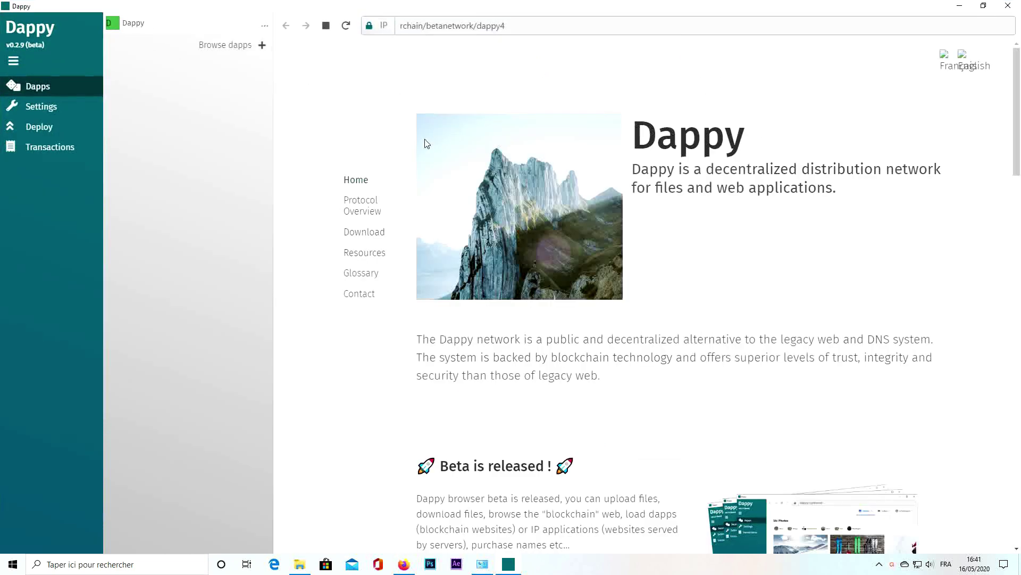
- Look through the dappy4 website and display its IP application details with the authorized servers
left_click(368, 298)
scroll(742, 191, "down", 2)
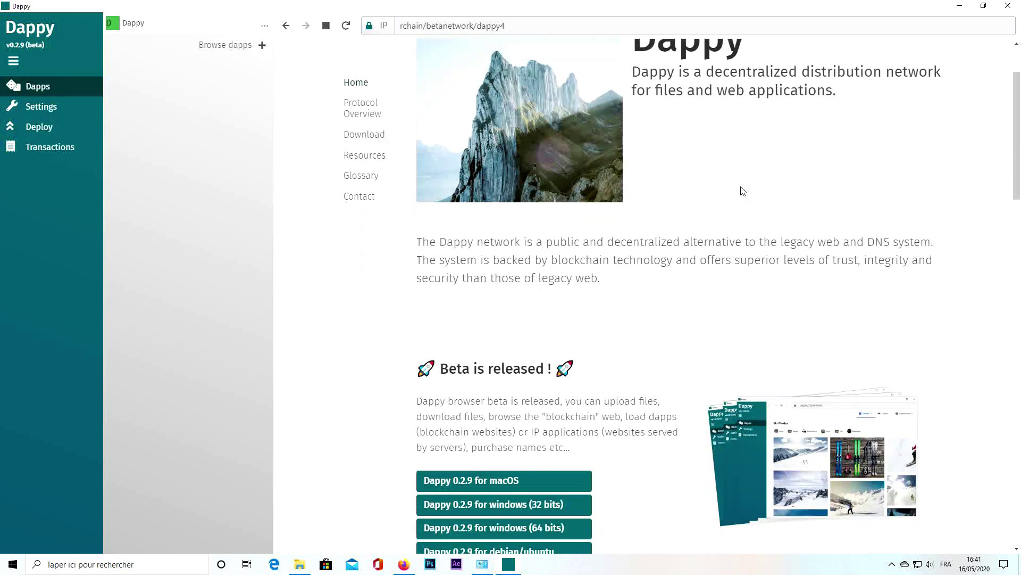
scroll(742, 191, "down", 6)
scroll(739, 191, "up", 8)
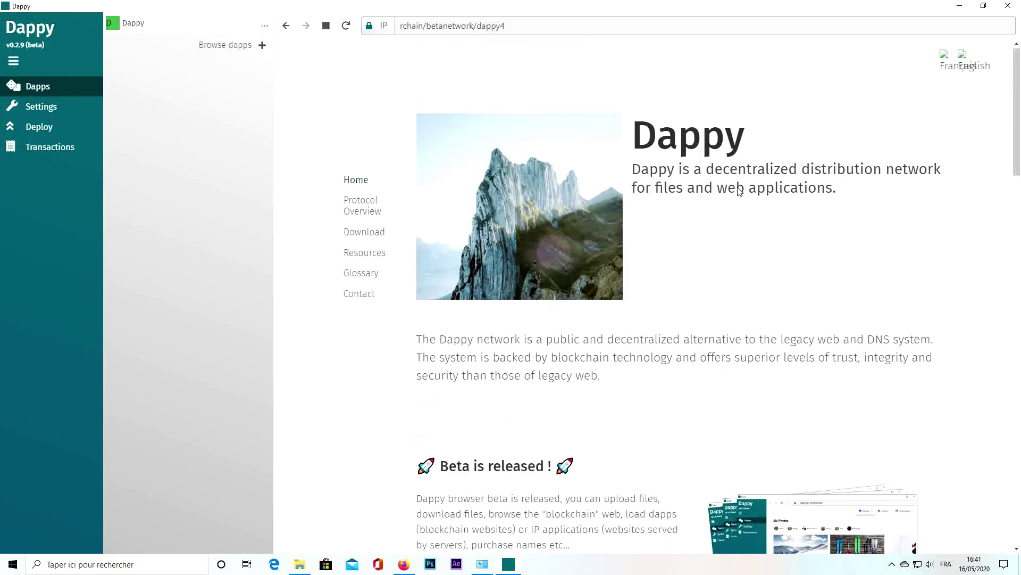
scroll(740, 190, "down", 12)
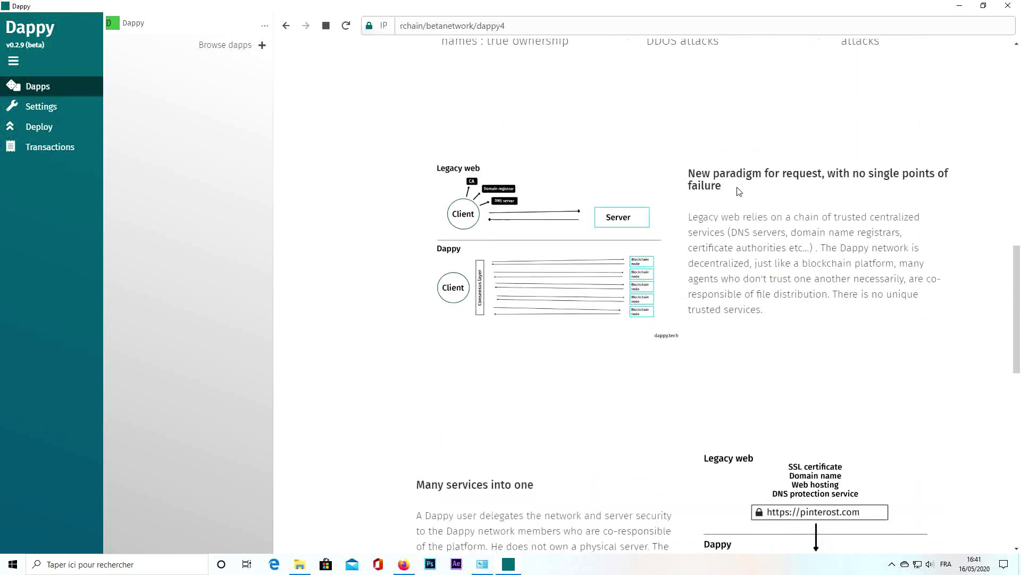
scroll(740, 191, "down", 7)
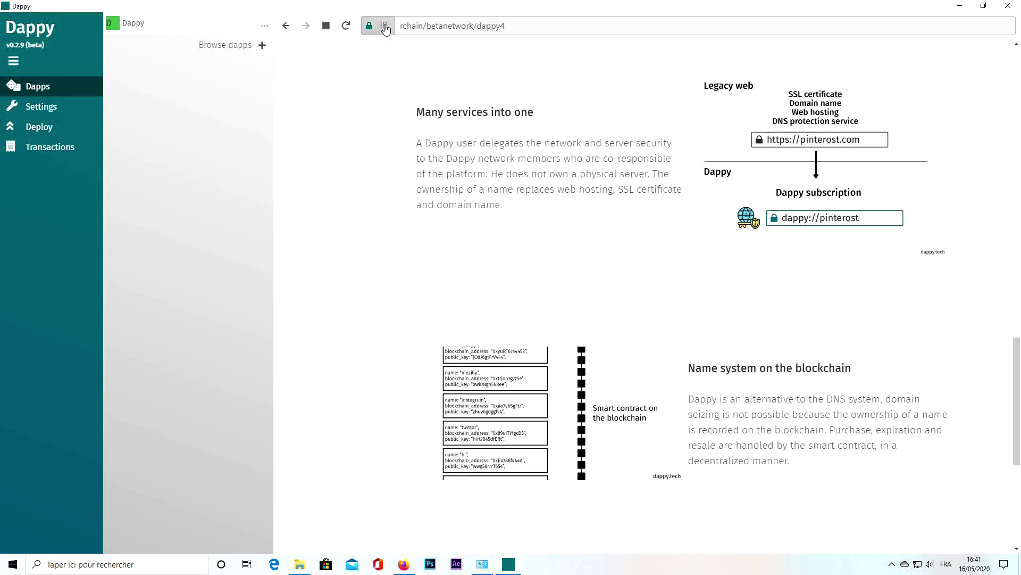
left_click(385, 27)
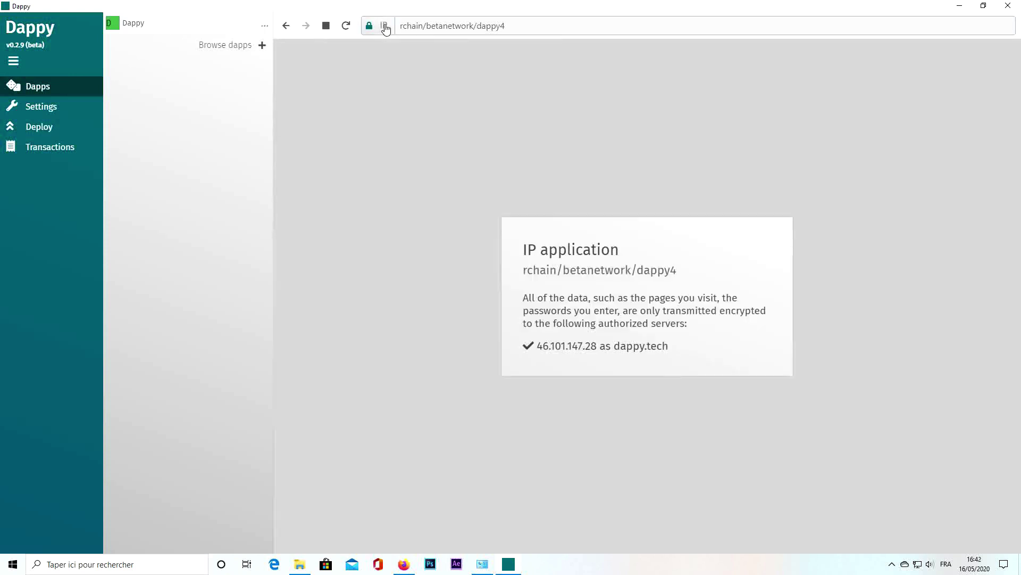
- Toggle the IP application details of the dappy4 page and check the server linked to dappy4 in the names list
left_click(385, 26)
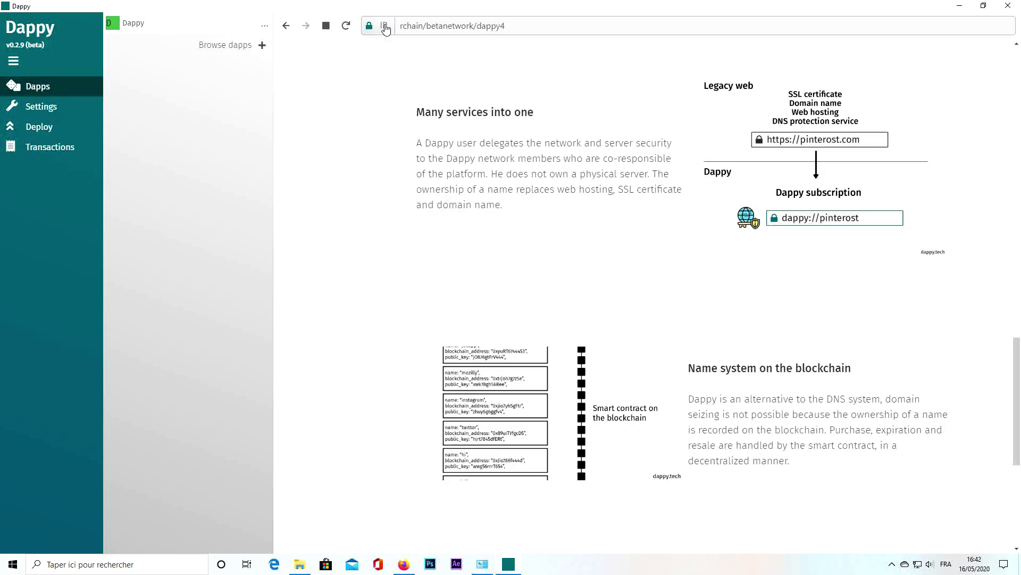
left_click(385, 27)
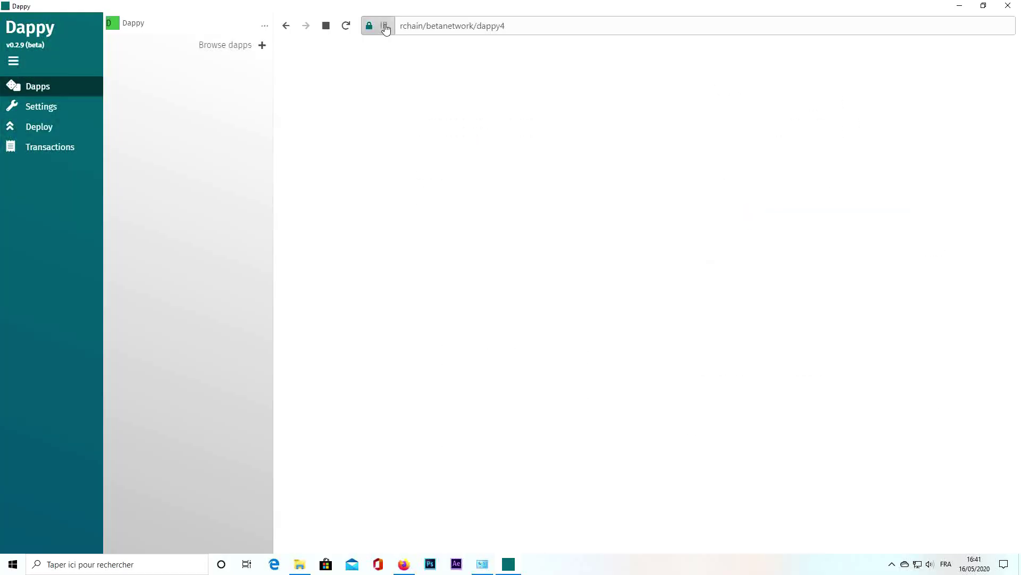
left_click(385, 26)
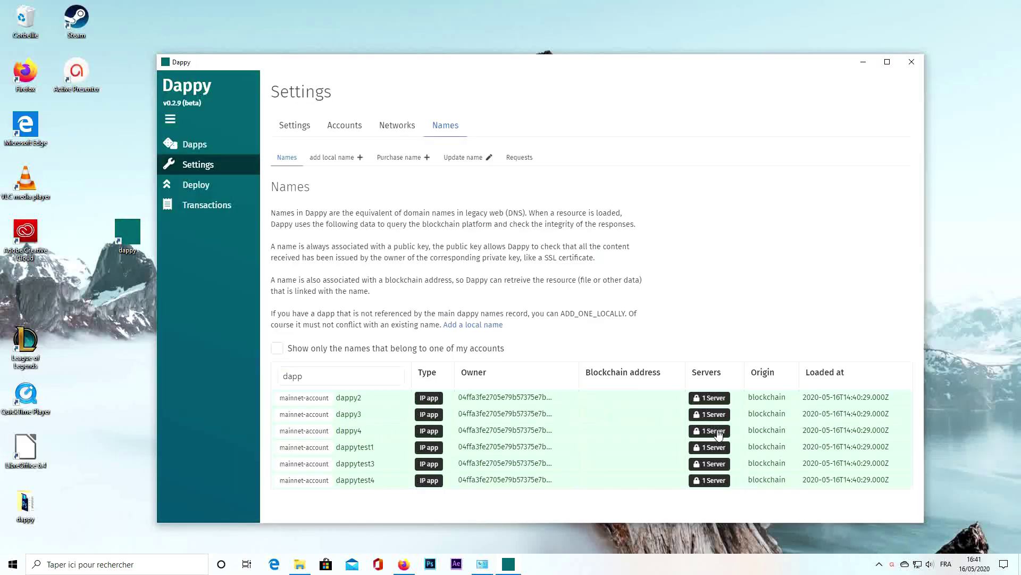
mouse_move(719, 435)
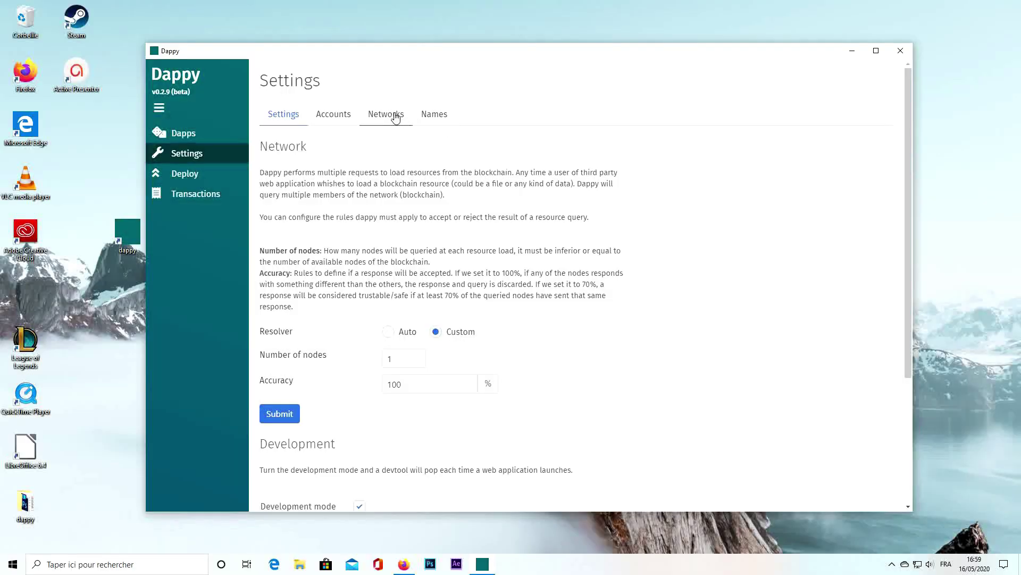
- Examine the Beta network settings and go through its node addresses from b1.dappy.tech down to hellorchain.fr
left_click(386, 114)
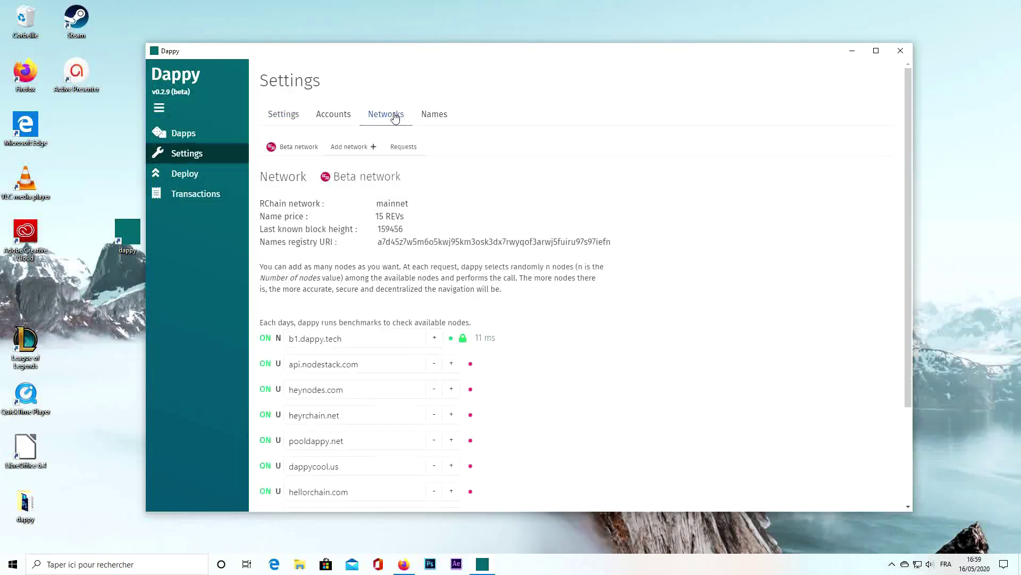
scroll(399, 289, "down", 3)
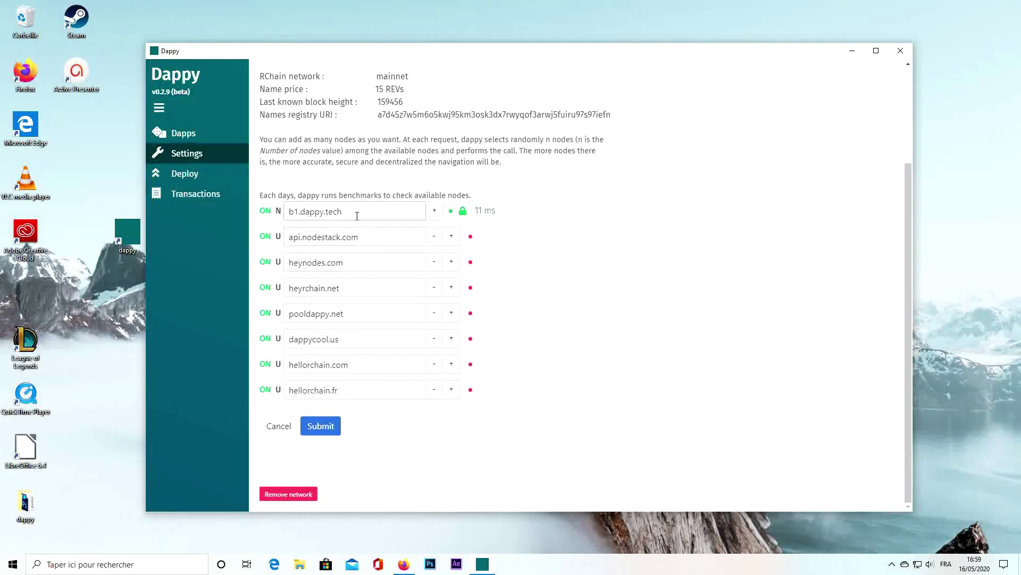
left_click(356, 212)
left_click(368, 235)
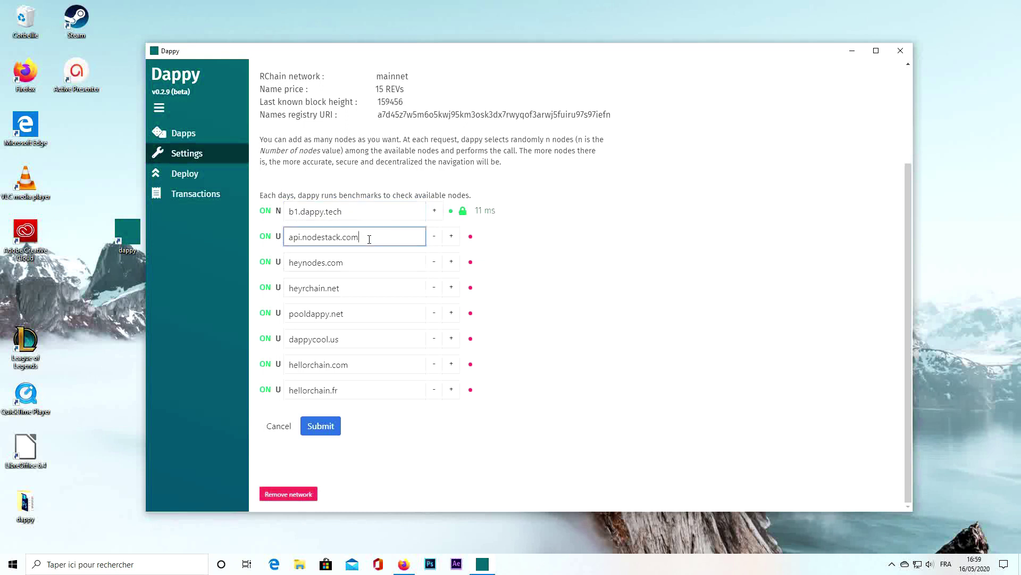
left_click(367, 261)
left_click(363, 288)
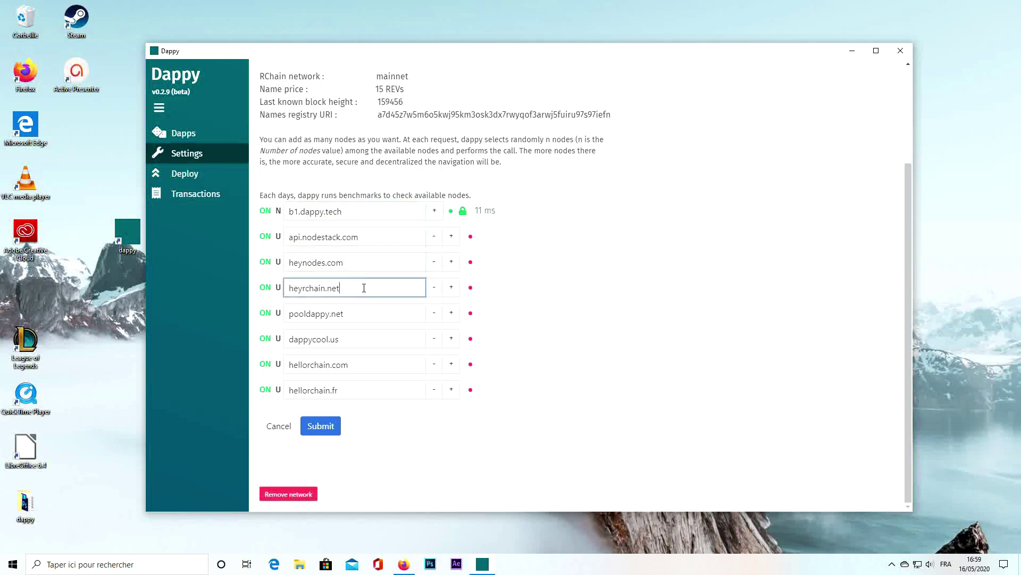
left_click(360, 313)
left_click(358, 338)
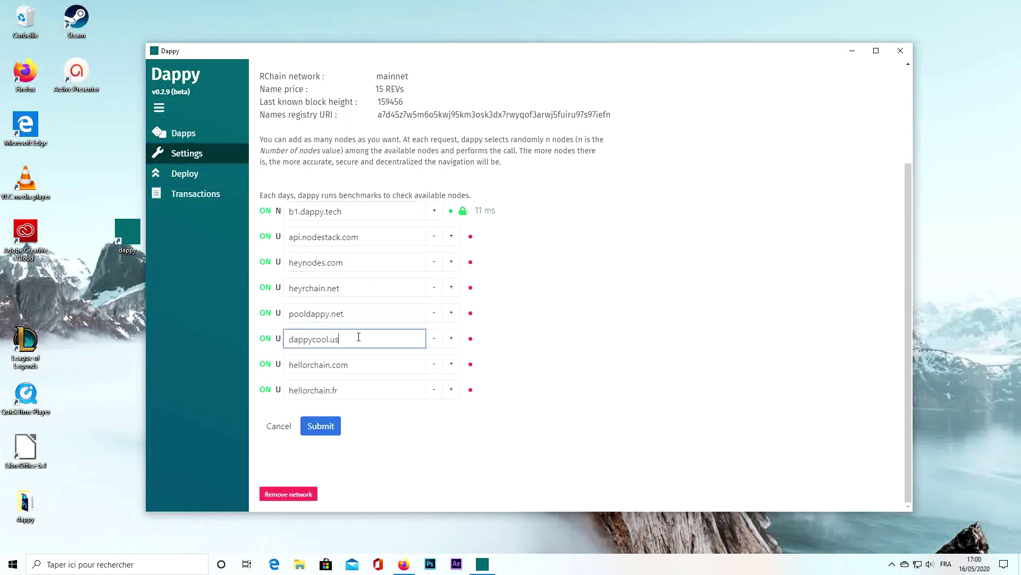
left_click(358, 367)
left_click(357, 389)
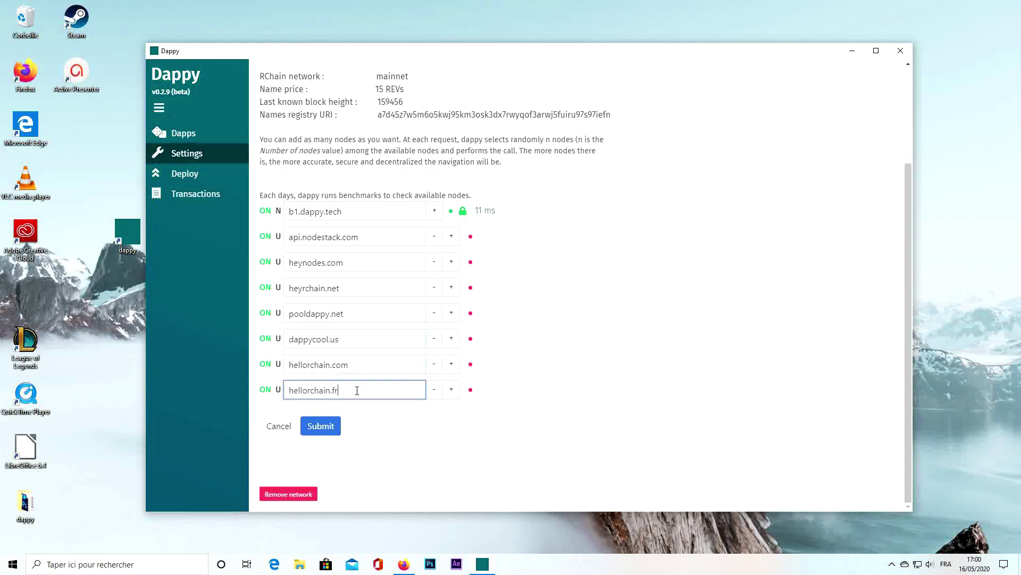